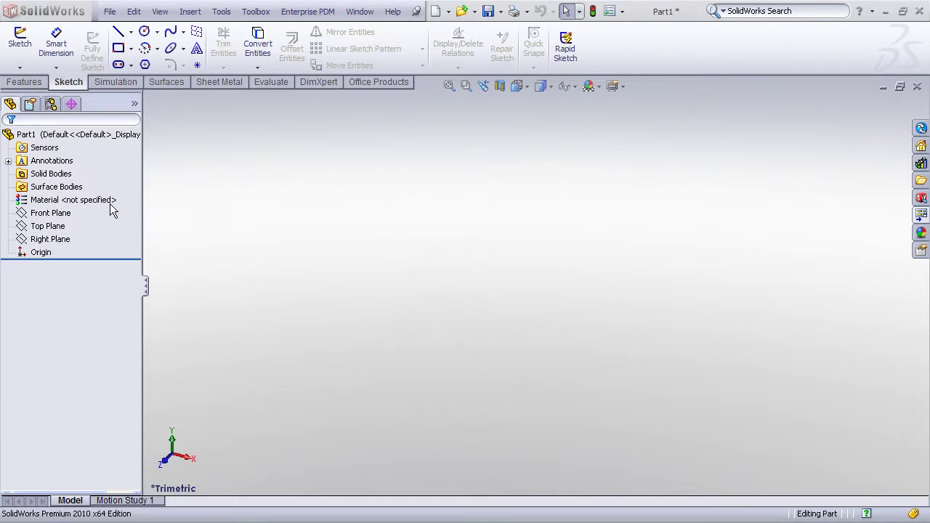
Select the Front Plane in the empty Part1 as the target plane for the sketch.
click(24, 216)
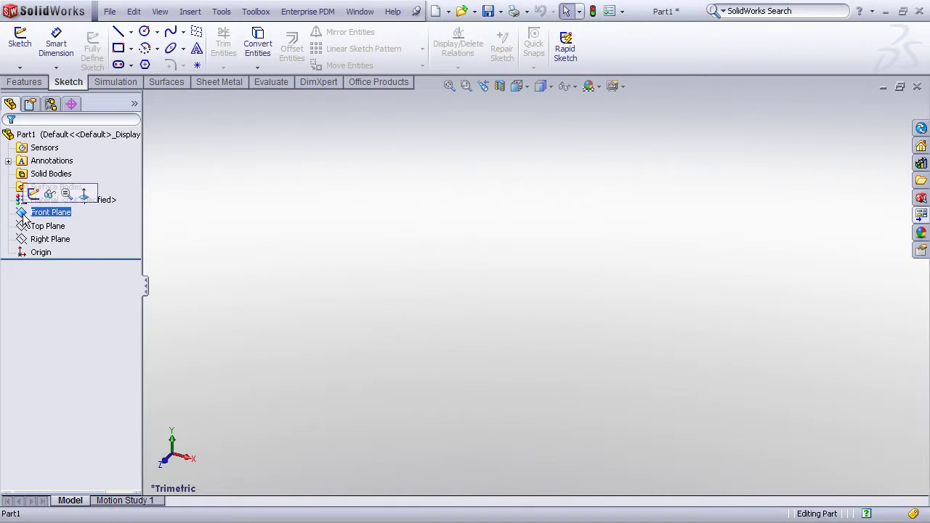
Paste the copied lathe-profile sketch onto the Front Plane and select the resulting Sketch2.
click(134, 11)
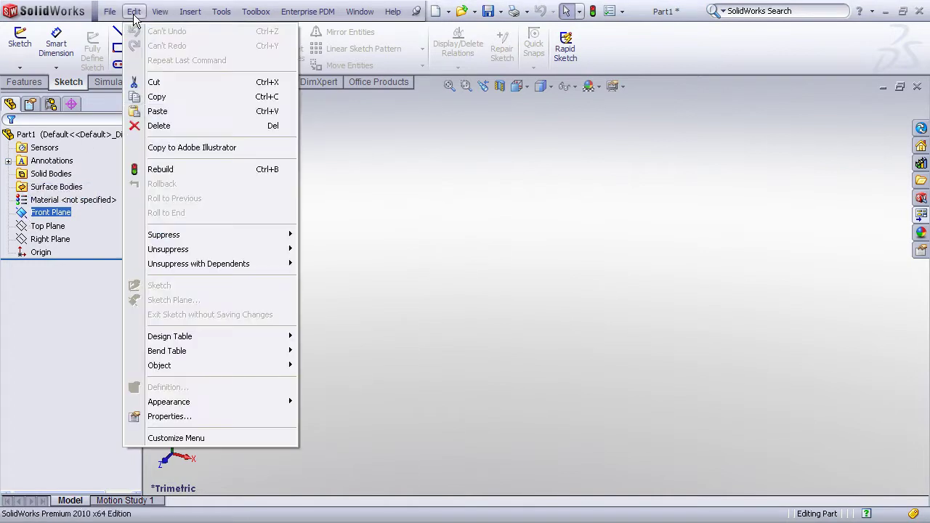
click(175, 111)
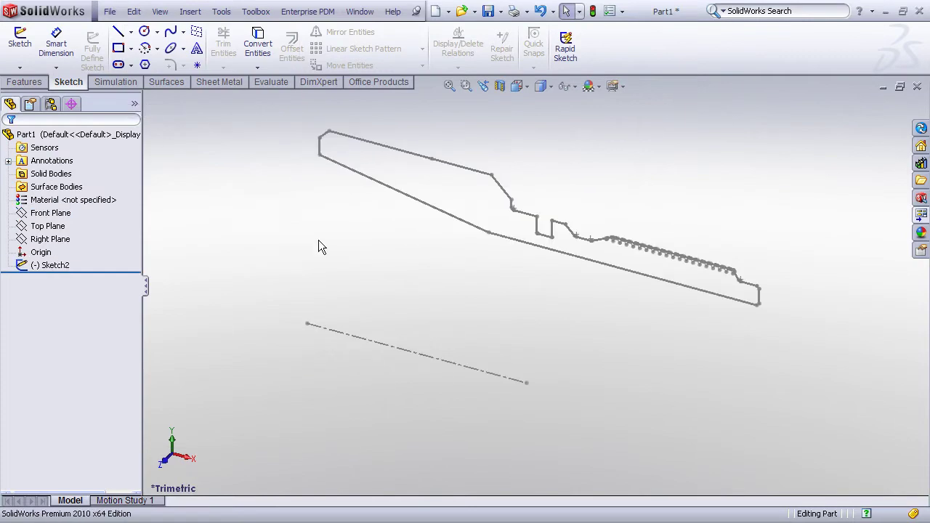
click(28, 267)
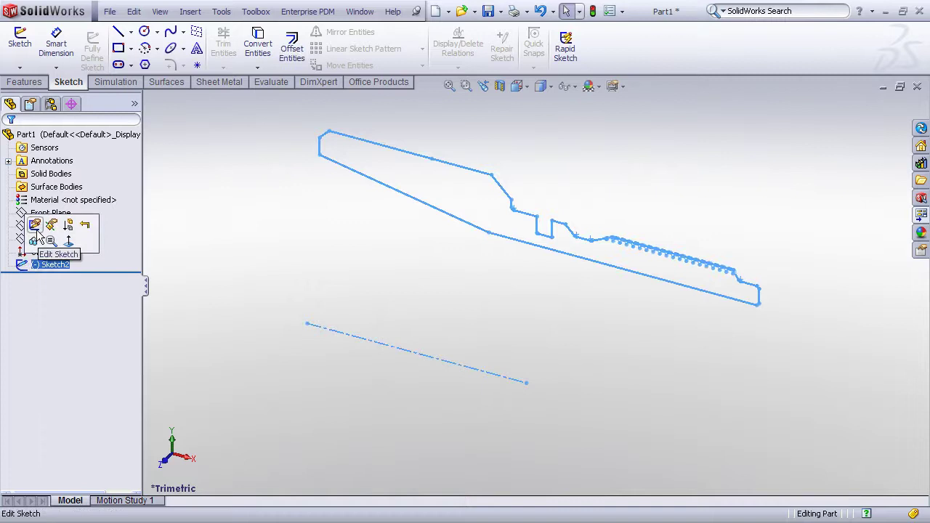
Edit Sketch2 in the Front view, zoomed out so the profile, centreline and origin are visible.
click(34, 225)
key(space)
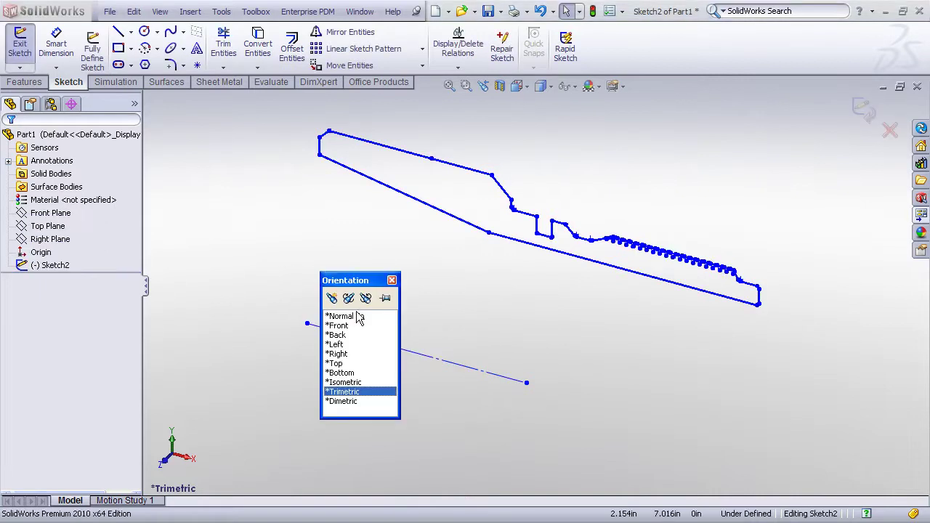
click(353, 325)
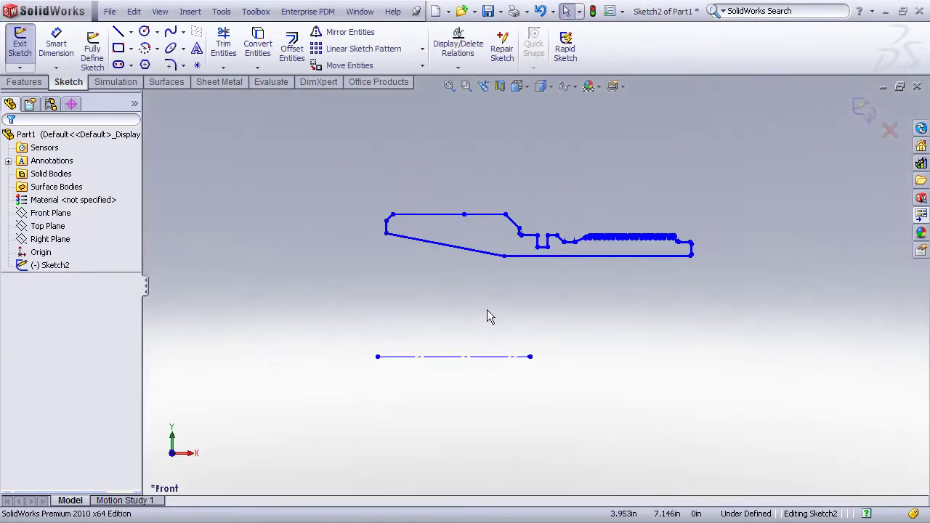
scroll(580, 251, down, 5)
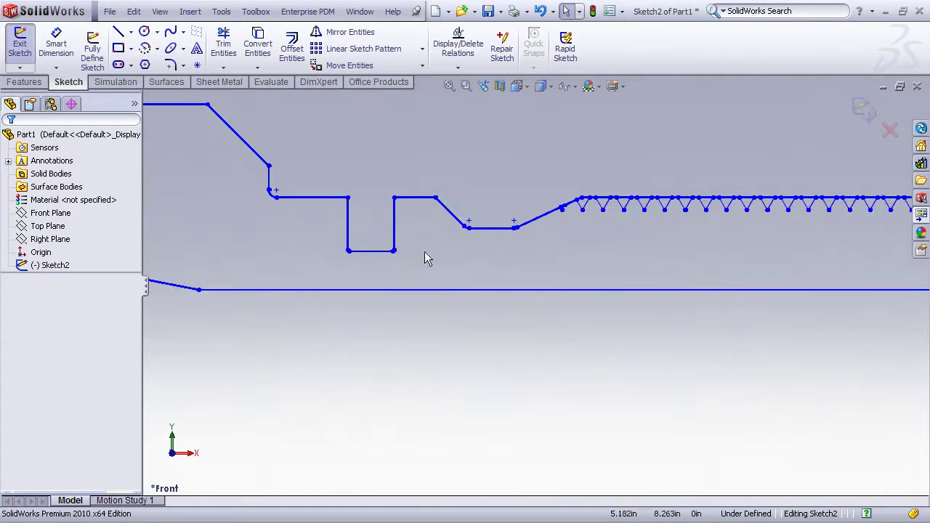
scroll(319, 238, up, 8)
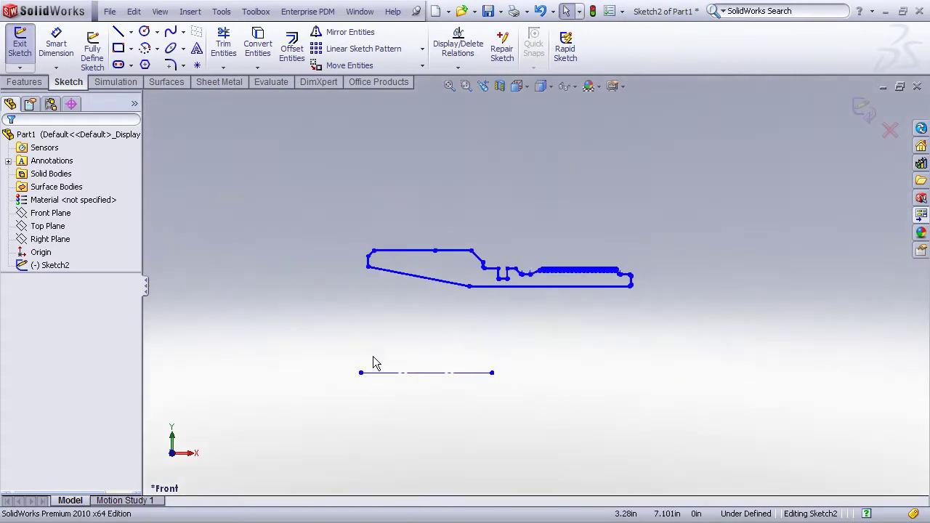
scroll(422, 340, up, 8)
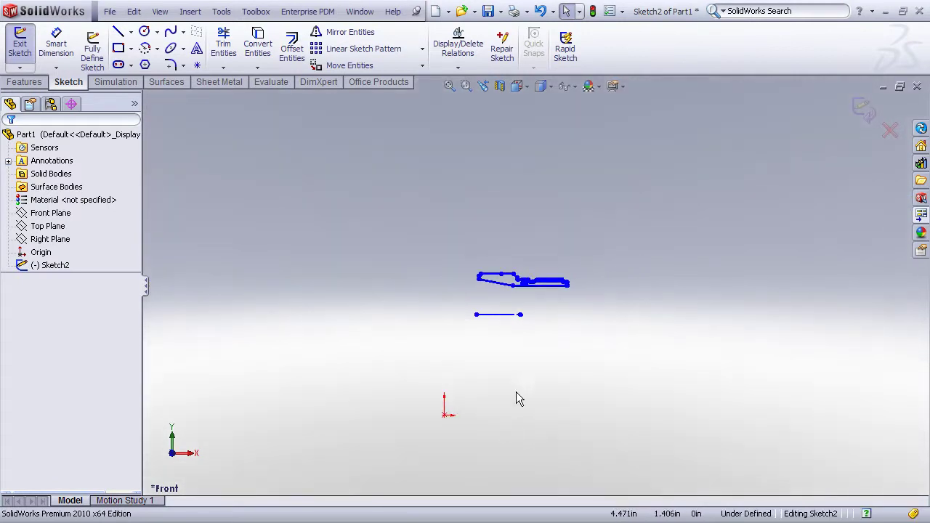
scroll(505, 361, down, 1)
scroll(499, 298, down, 3)
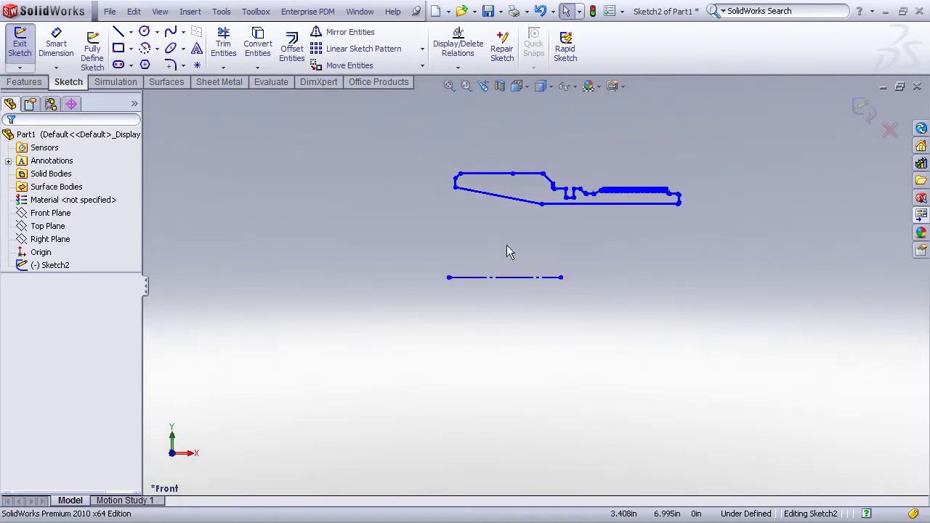
scroll(456, 324, up, 1)
scroll(458, 339, up, 1)
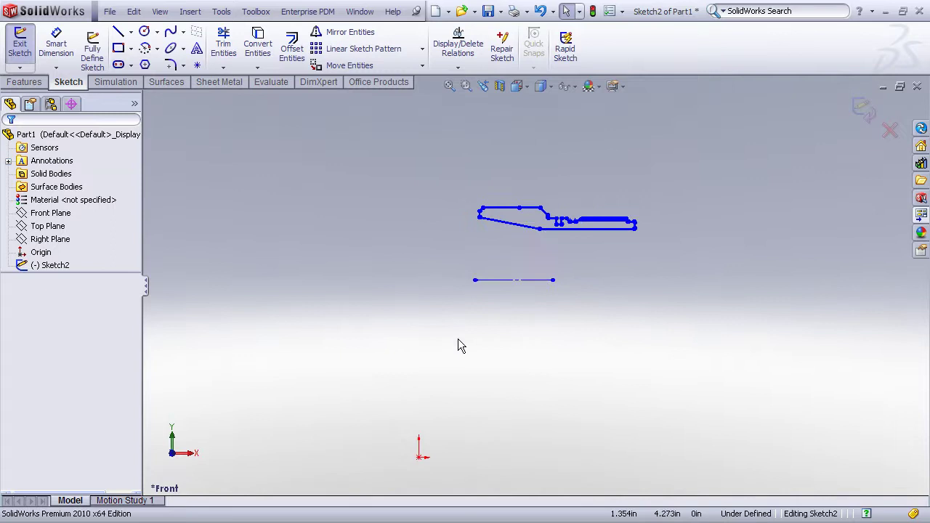
scroll(453, 374, down, 1)
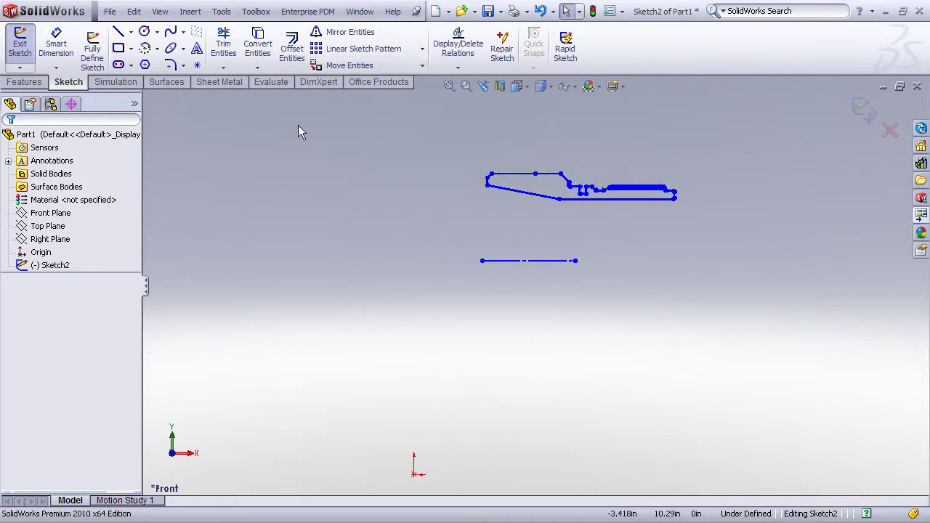
Move all profile and centreline geometry so the centreline's left end lands on the origin.
click(224, 14)
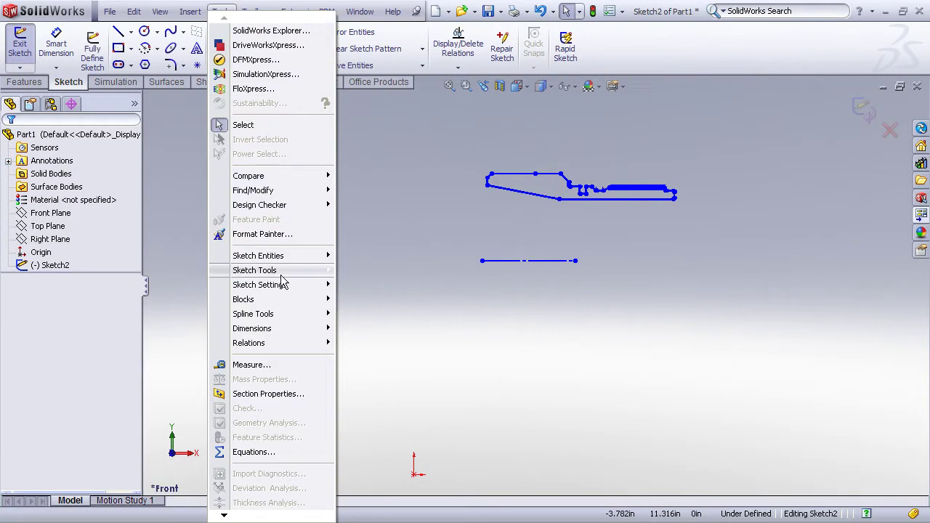
mouse_move(284, 274)
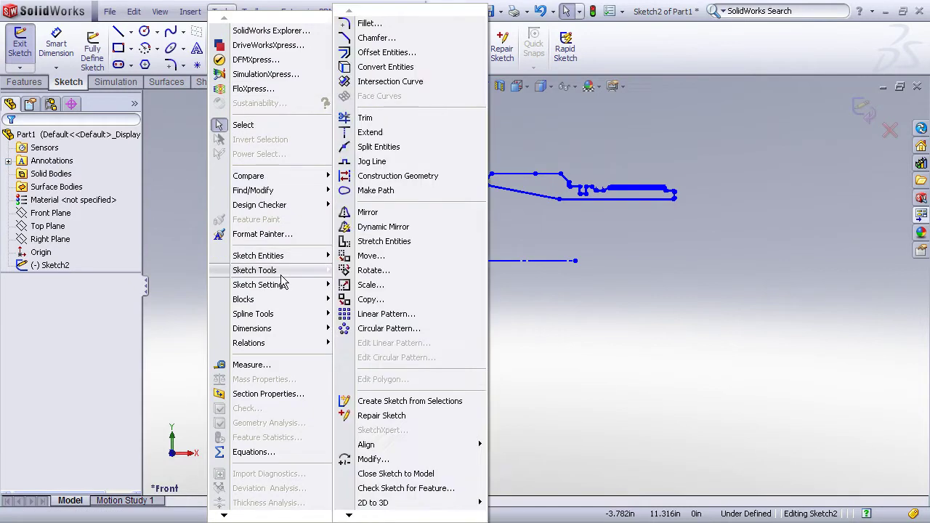
click(367, 257)
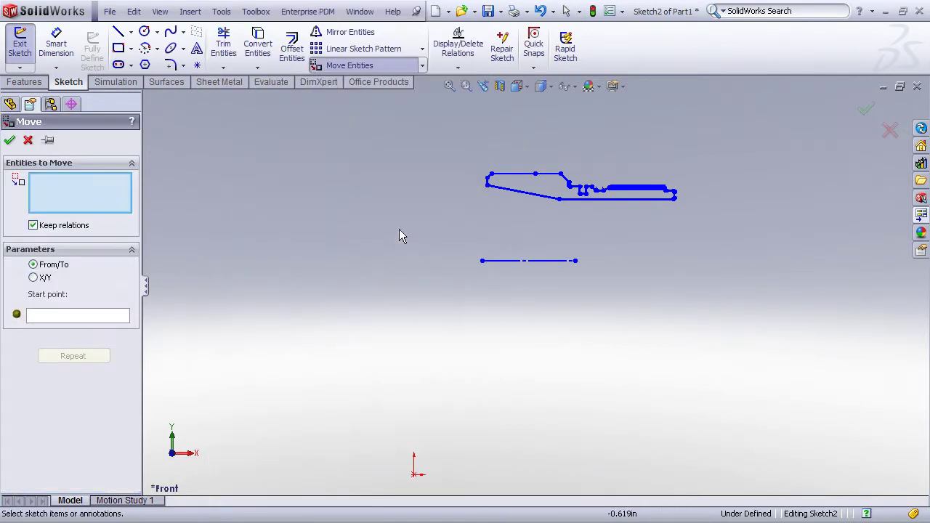
mouse_move(400, 140)
mouse_down()
mouse_move(677, 317)
mouse_move(734, 305)
mouse_up()
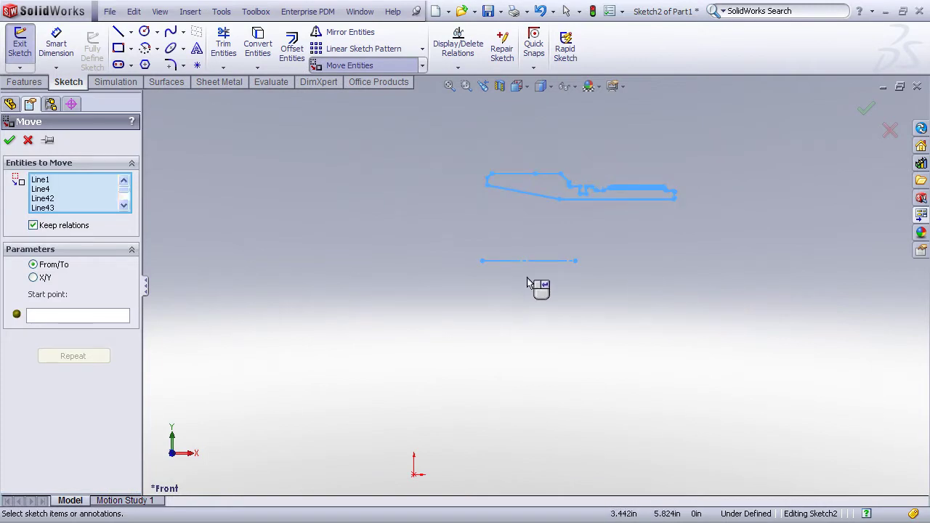
click(51, 318)
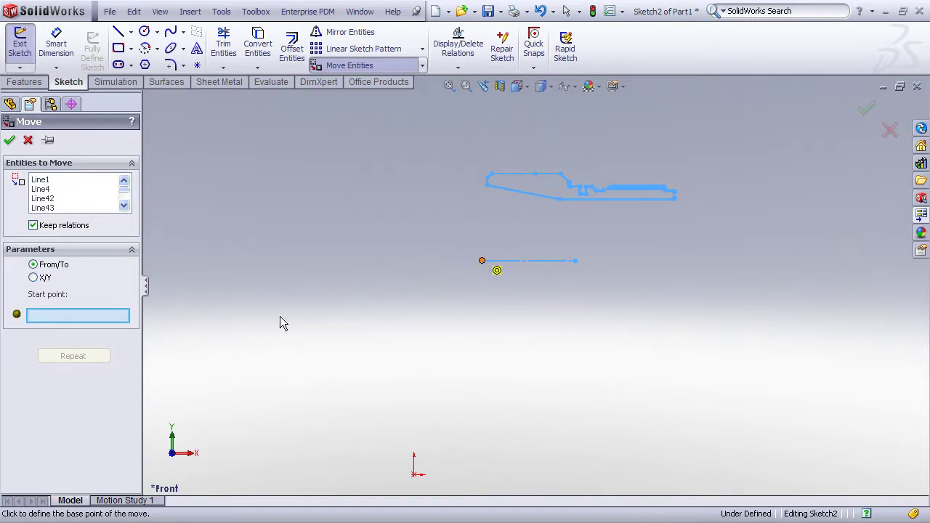
click(124, 320)
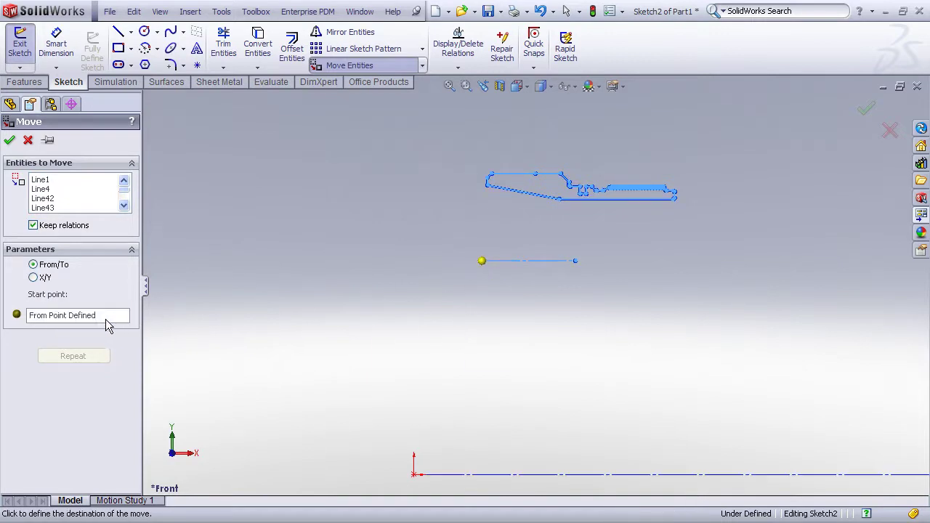
click(414, 475)
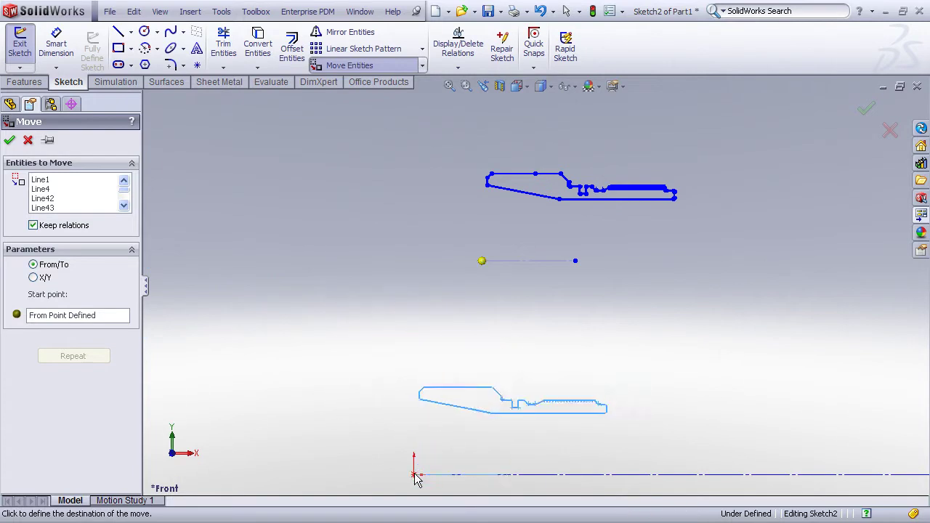
click(449, 86)
scroll(451, 414, down, 5)
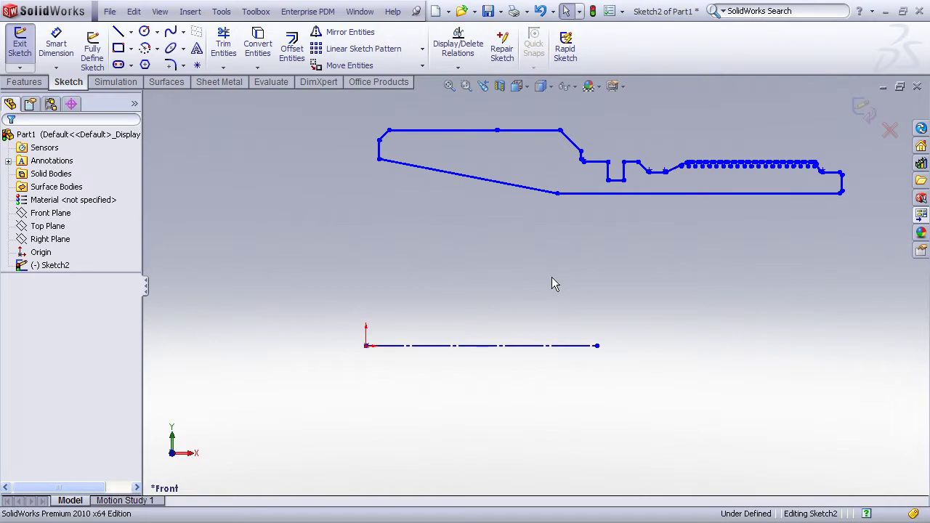
scroll(727, 262, up, 2)
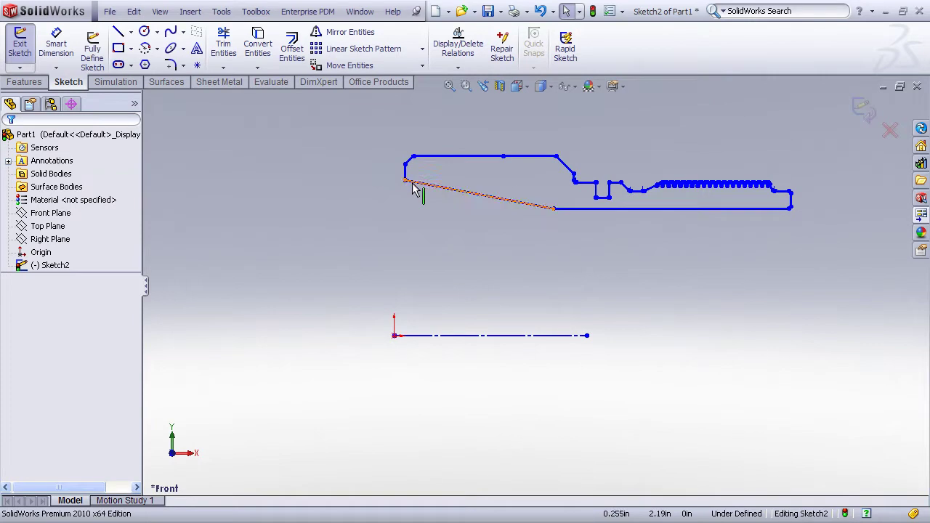
mouse_move(407, 185)
mouse_down()
mouse_move(378, 200)
mouse_move(401, 216)
mouse_move(432, 191)
mouse_move(380, 197)
mouse_move(424, 191)
mouse_move(393, 199)
mouse_up()
key(Escape)
key(ctrl+z)
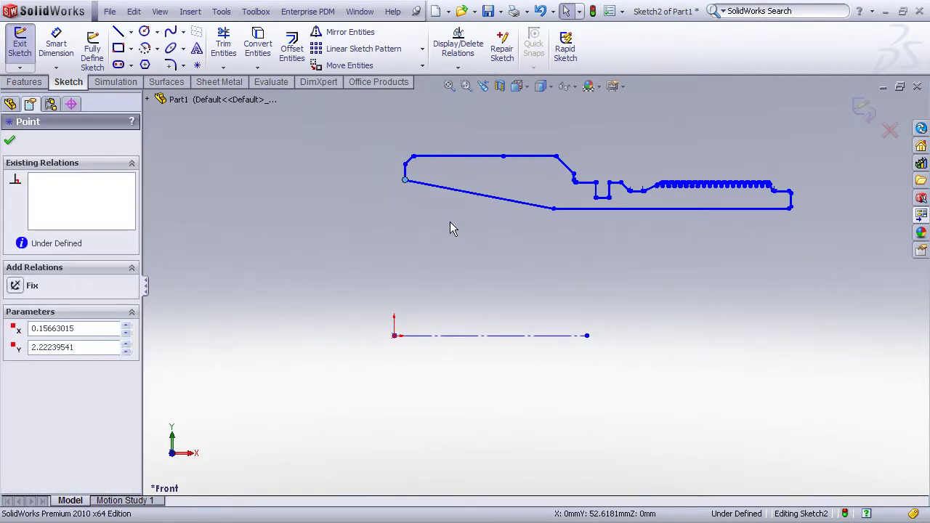
key(Escape)
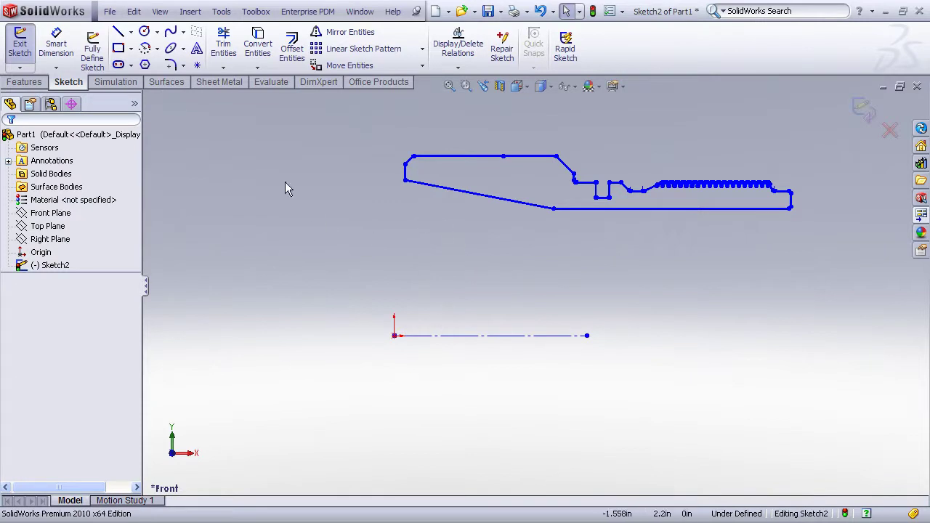
Revolve the profile 360° about the centreline into solid Revolve1 and fit it in view.
click(31, 83)
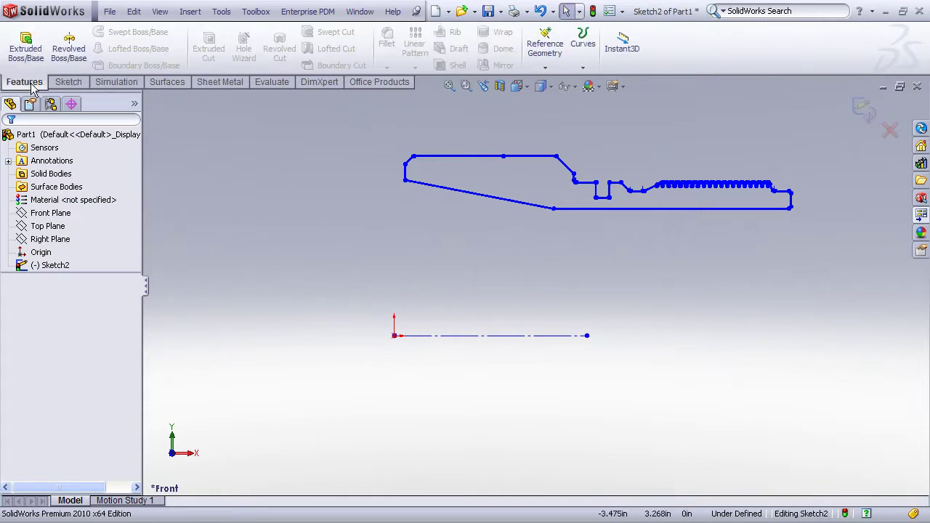
click(69, 51)
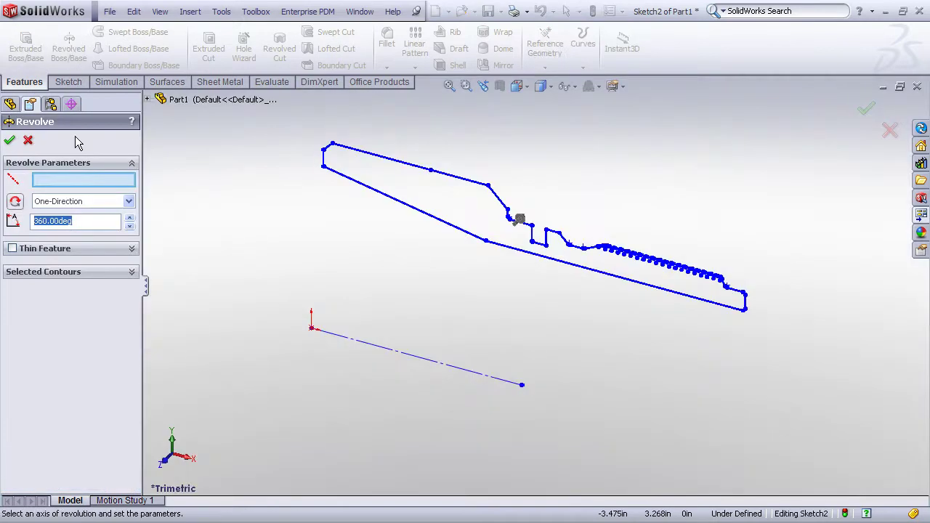
click(75, 184)
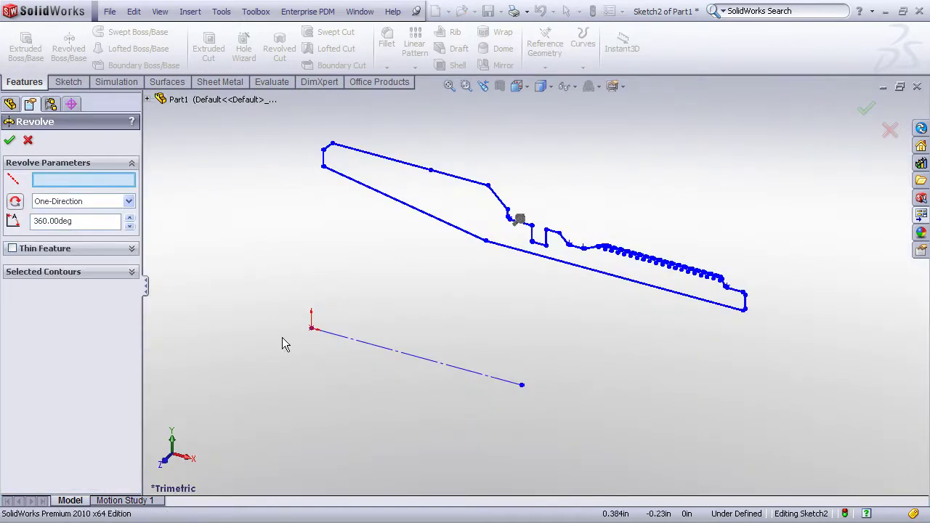
click(344, 342)
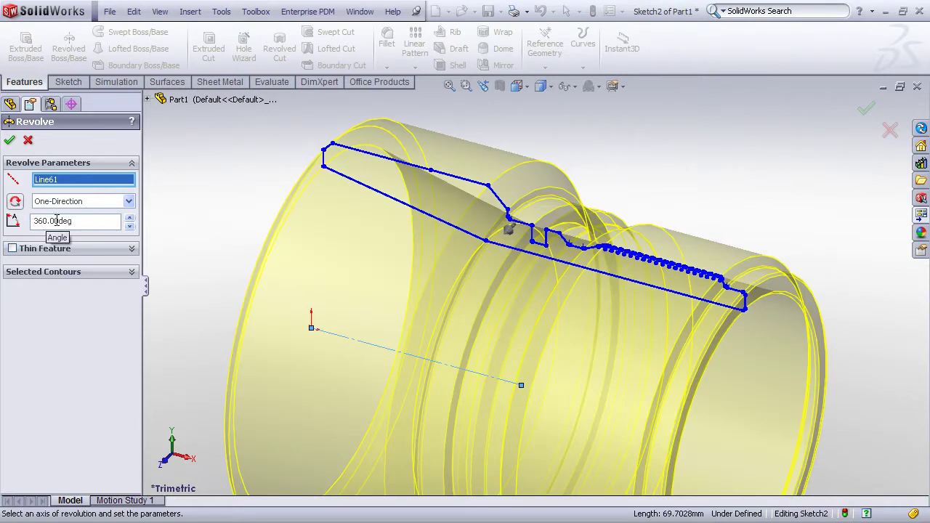
click(10, 140)
click(449, 86)
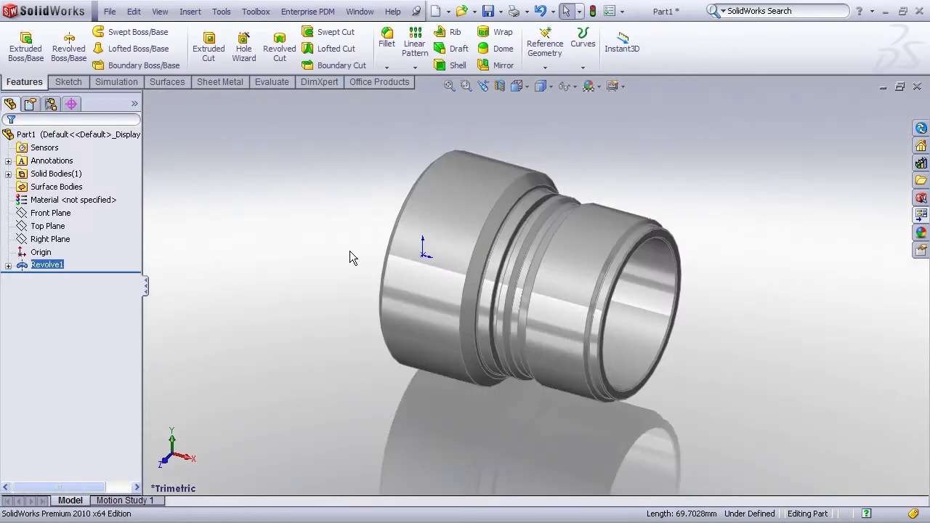
View the bushing face-on from the Front, zoomed in to fill the screen.
middle_drag(353, 257, 376, 218)
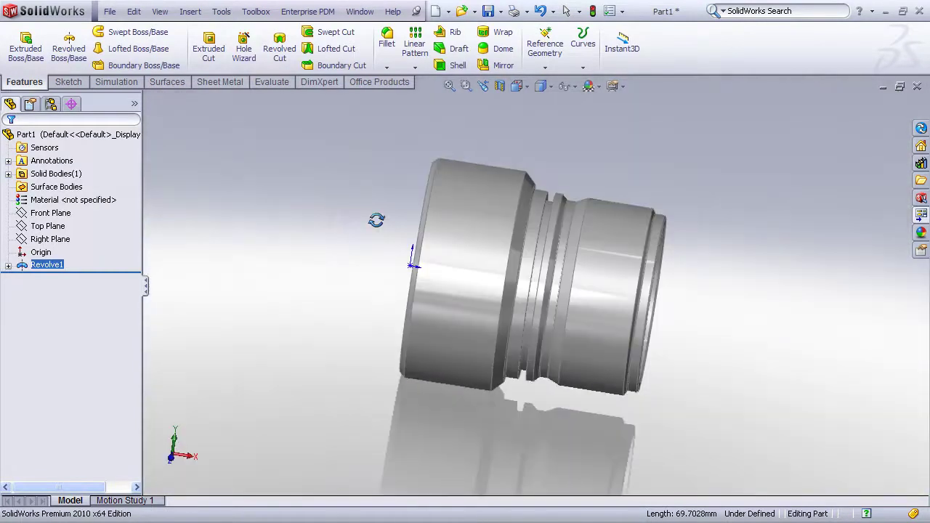
click(171, 457)
scroll(556, 243, down, 3)
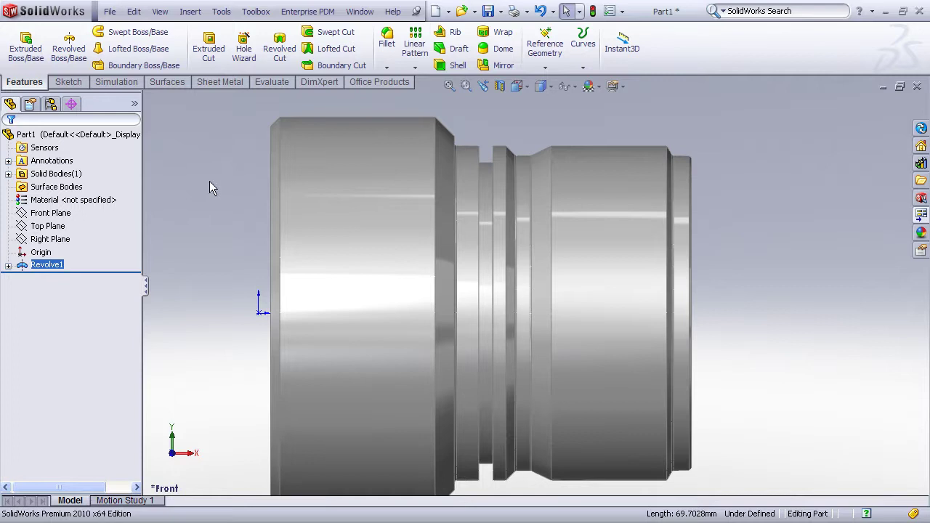
Apply a Section View through the Front Plane to expose the tapered bore and grooves.
click(500, 86)
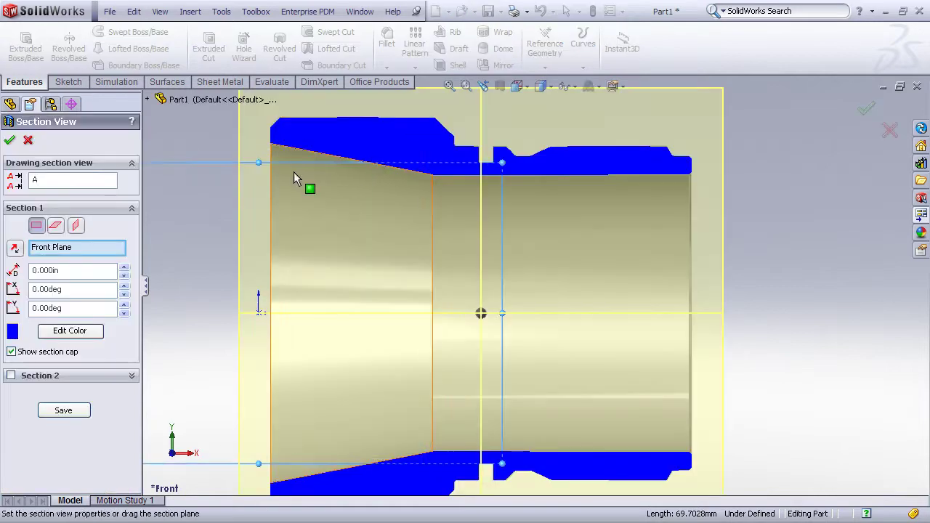
click(29, 140)
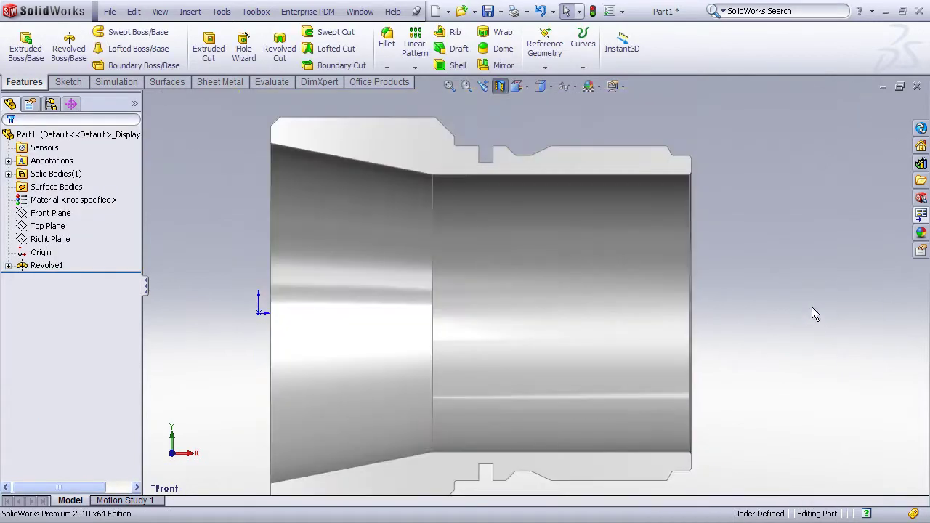